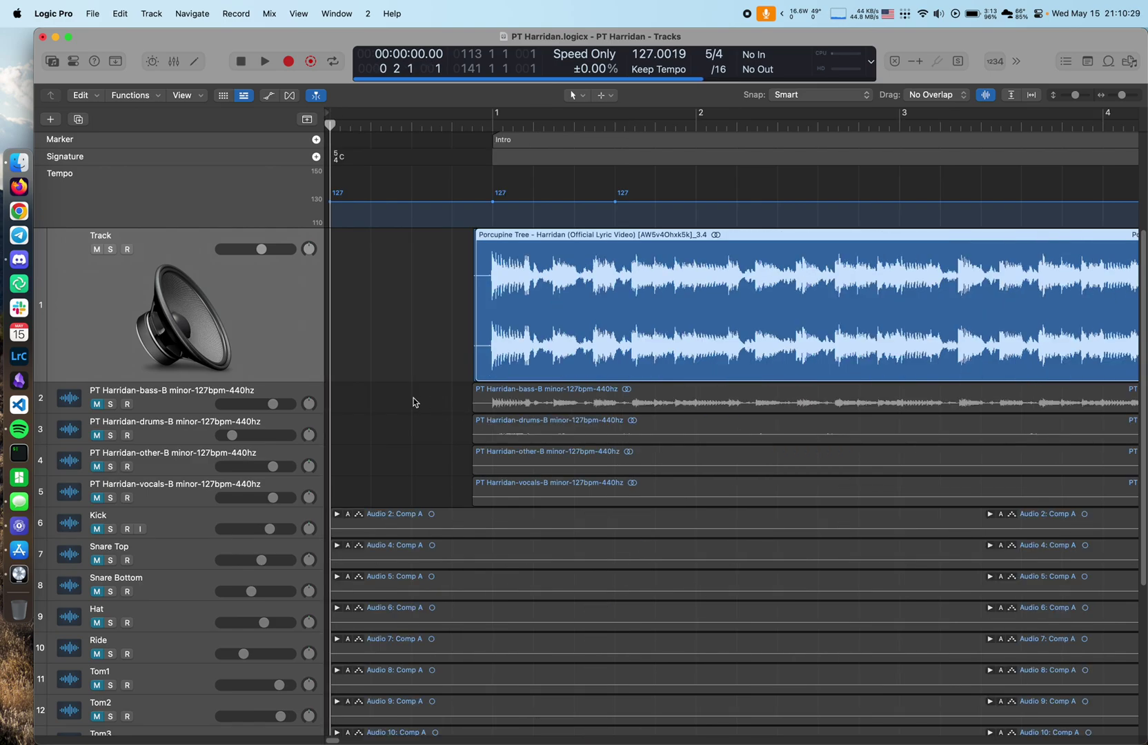
Start playback and check the Logic Pro version information
key(space)
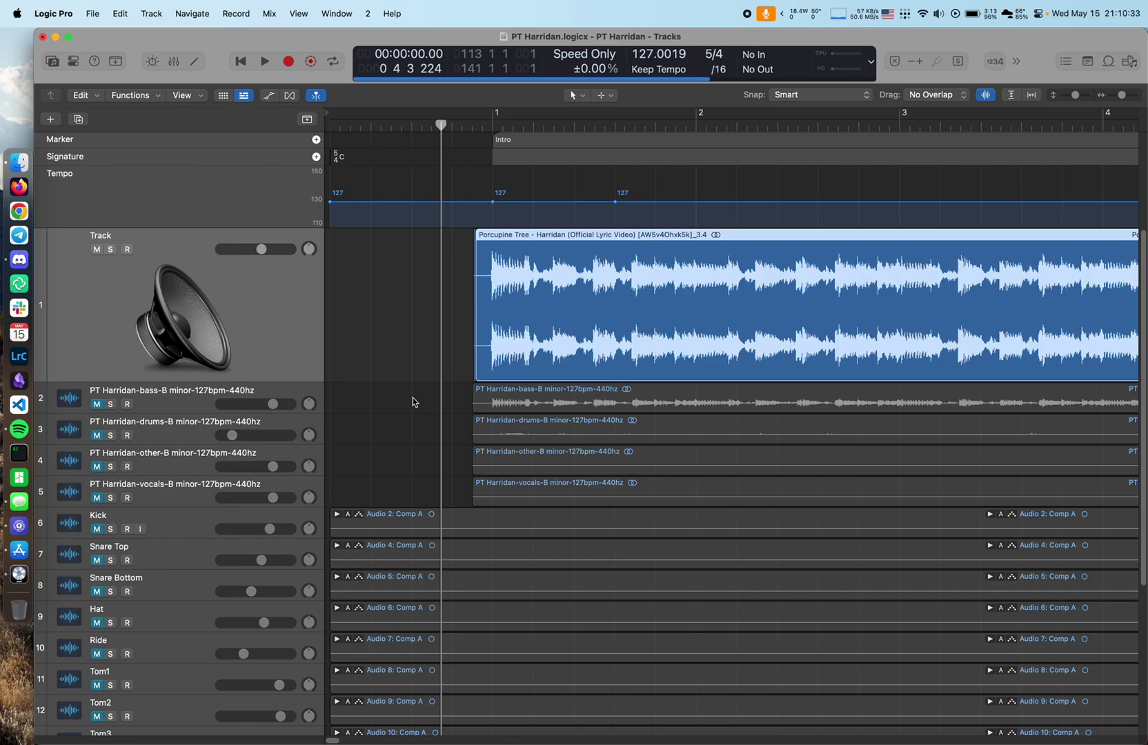
click(51, 14)
click(81, 39)
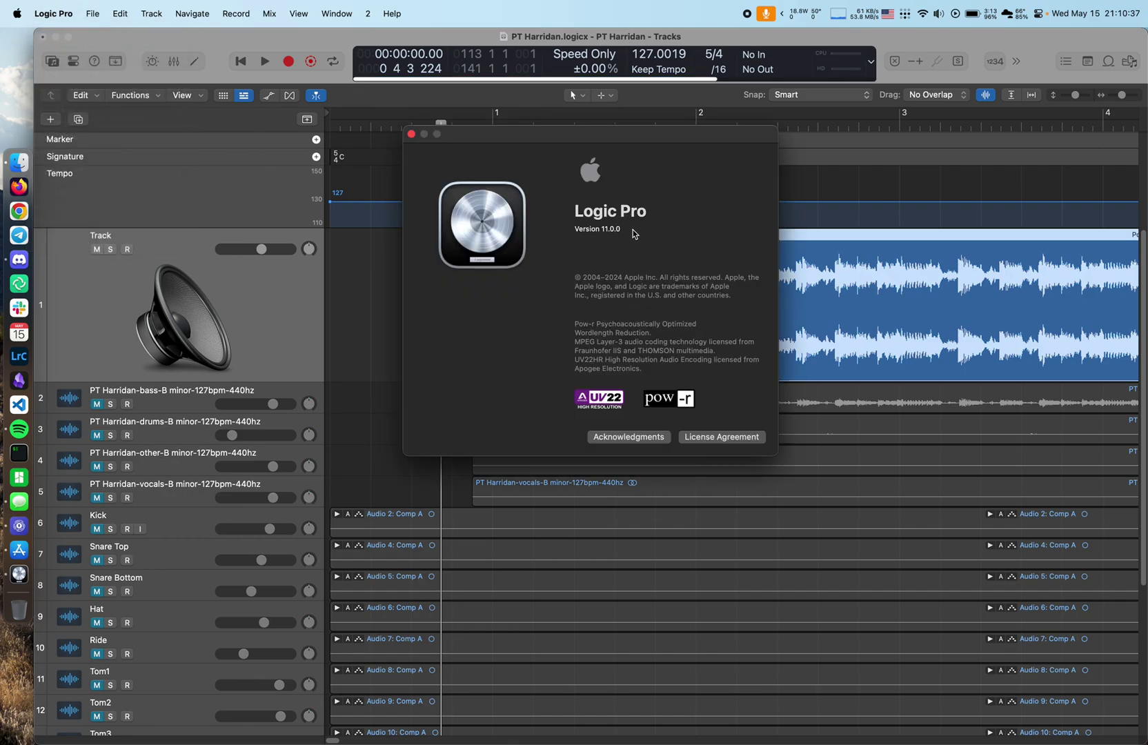
click(411, 134)
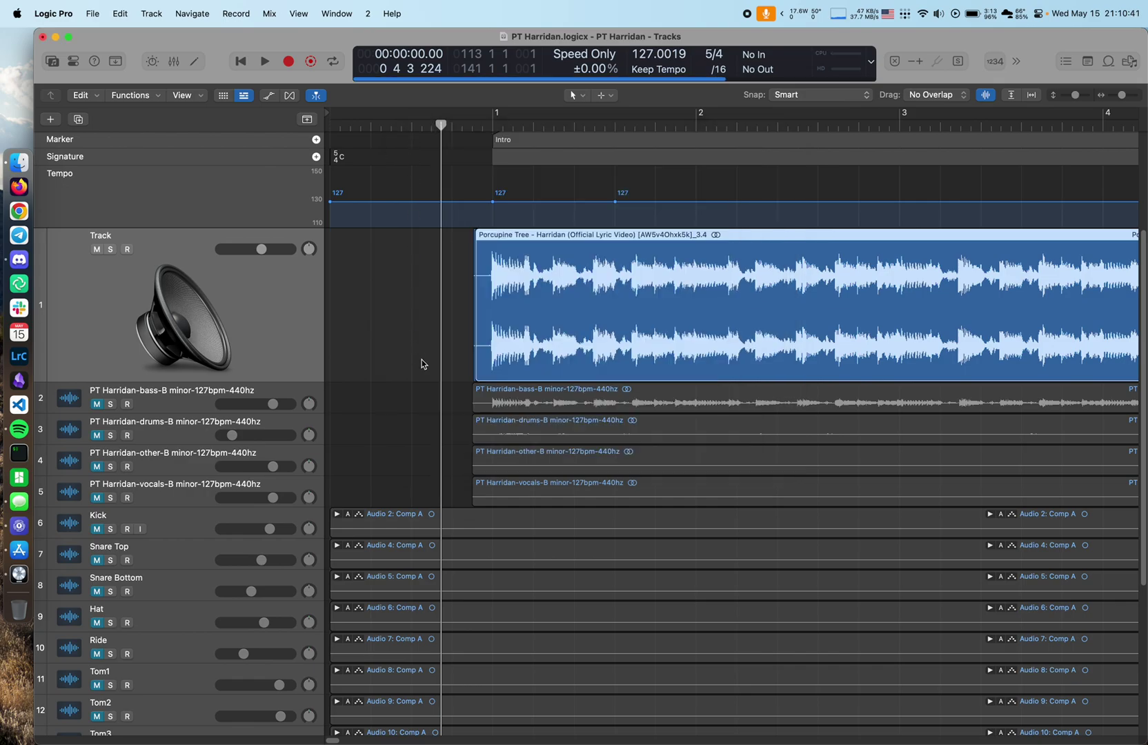
Play the song zoomed out, stop, and select the four PT Harridan stem tracks
key(space)
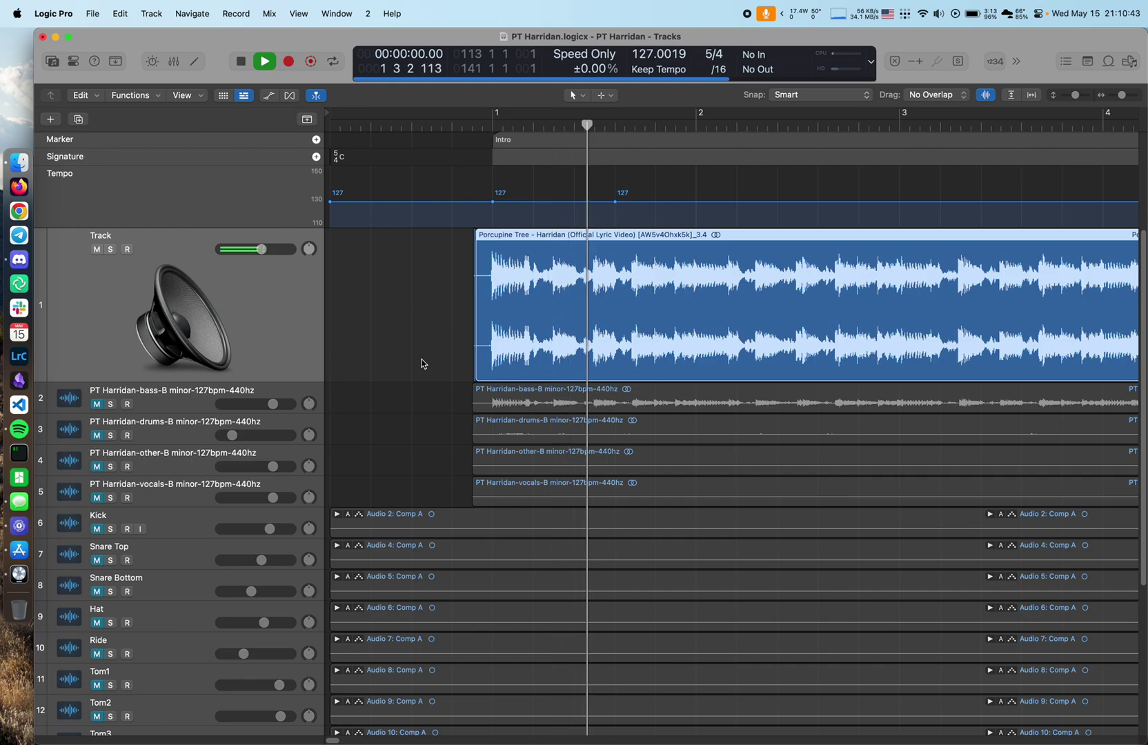
scroll(422, 364, down, 5)
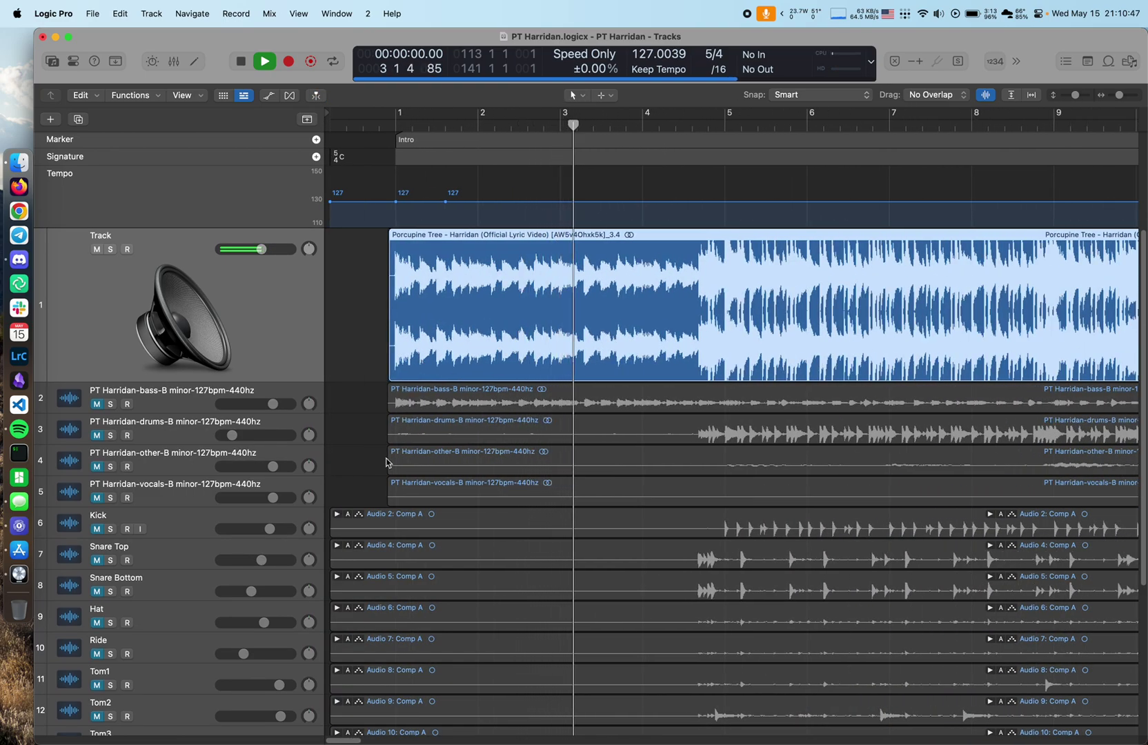
key(space)
click(177, 395)
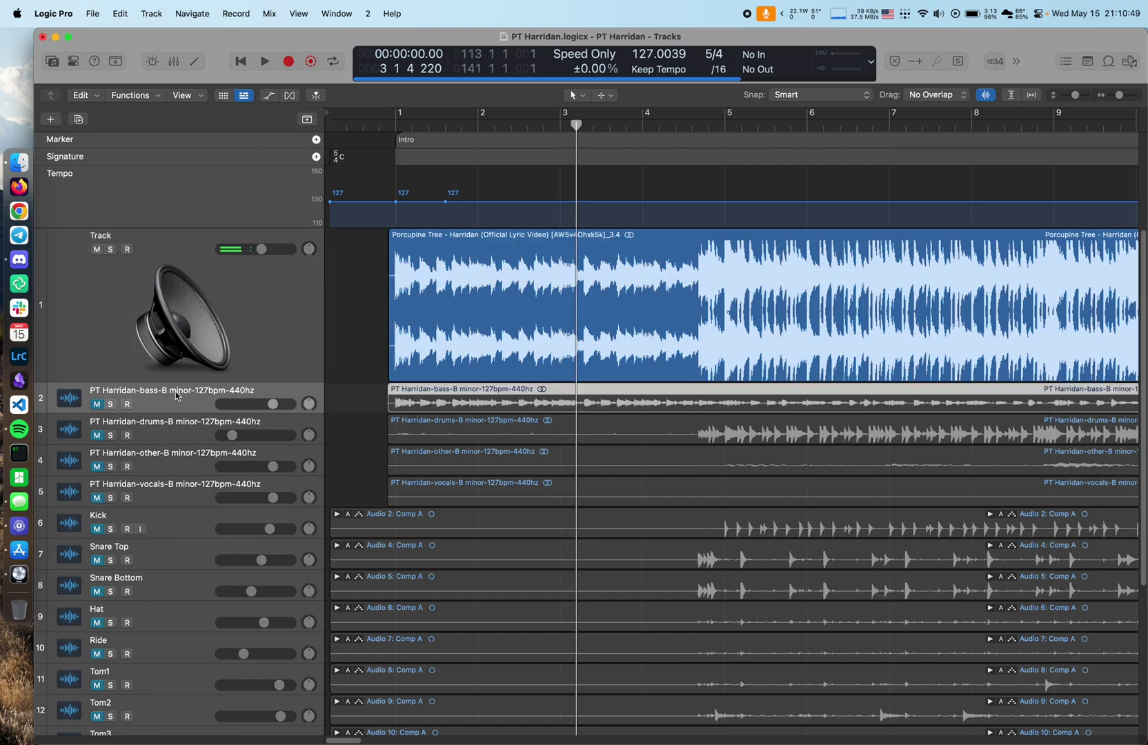
shift+click(175, 488)
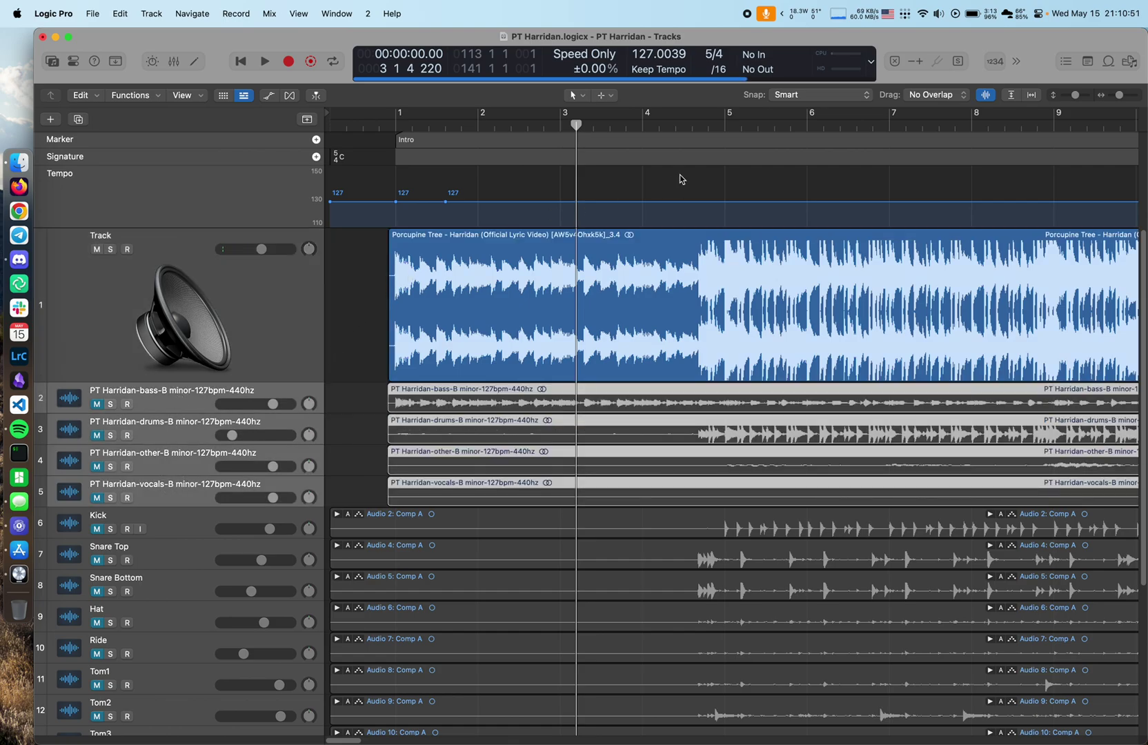
Listen from bar 4, then select only the Porcupine Tree song region
click(693, 127)
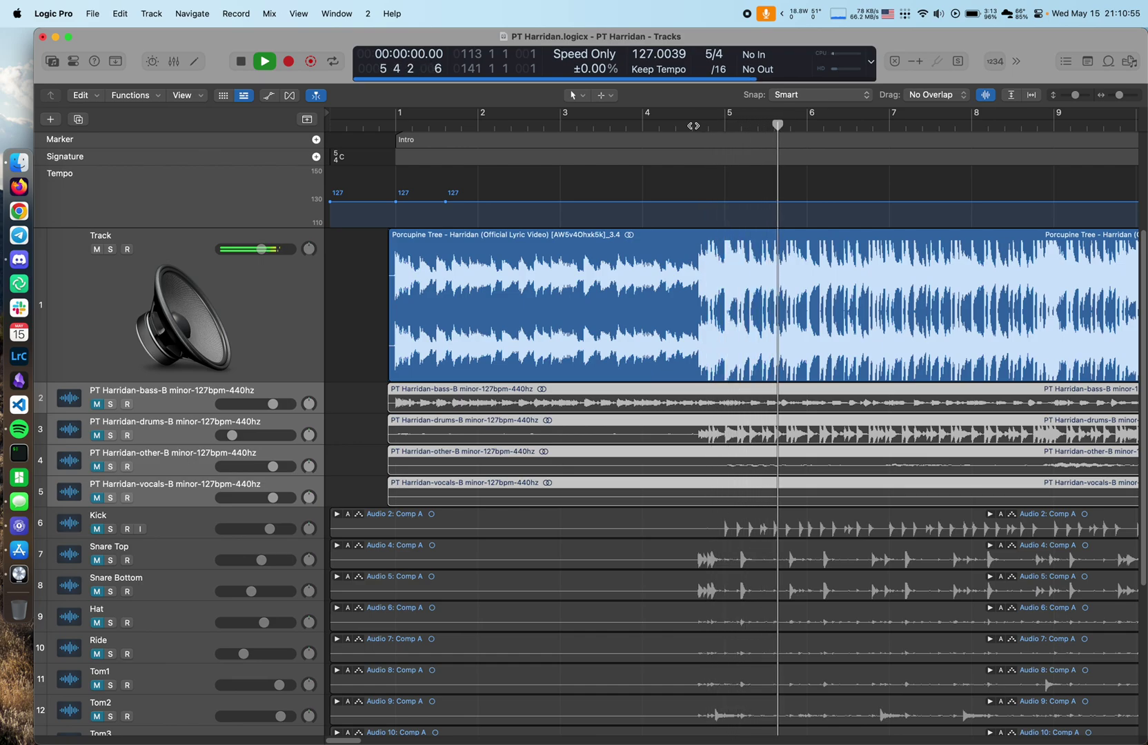
key(space)
click(354, 291)
click(462, 291)
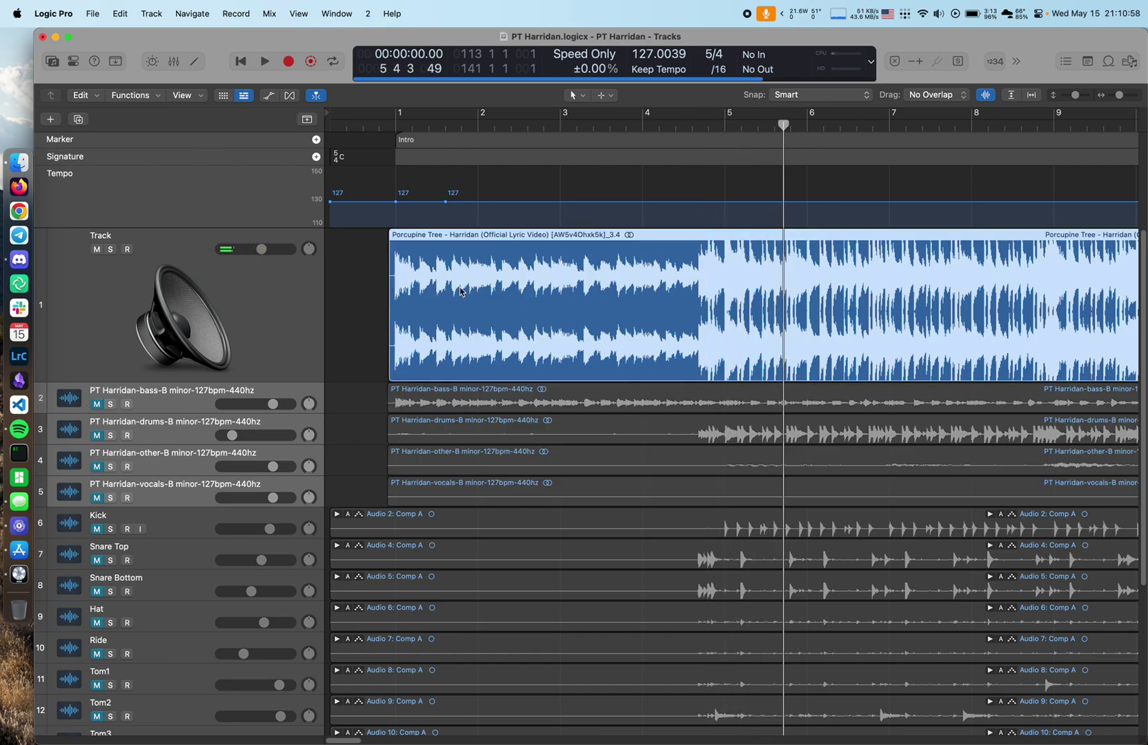
Run Stem Splitter on the Porcupine Tree region with Vocals, Drums, Bass and Other checked
right_click(541, 291)
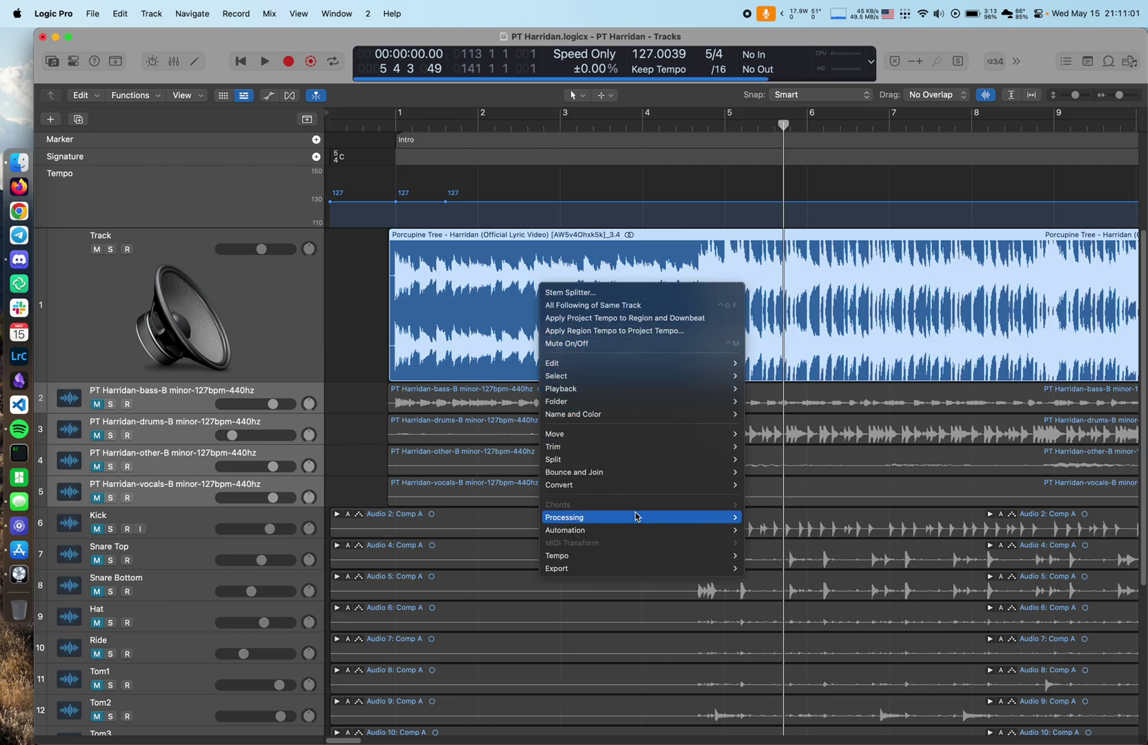
mouse_move(636, 517)
click(759, 519)
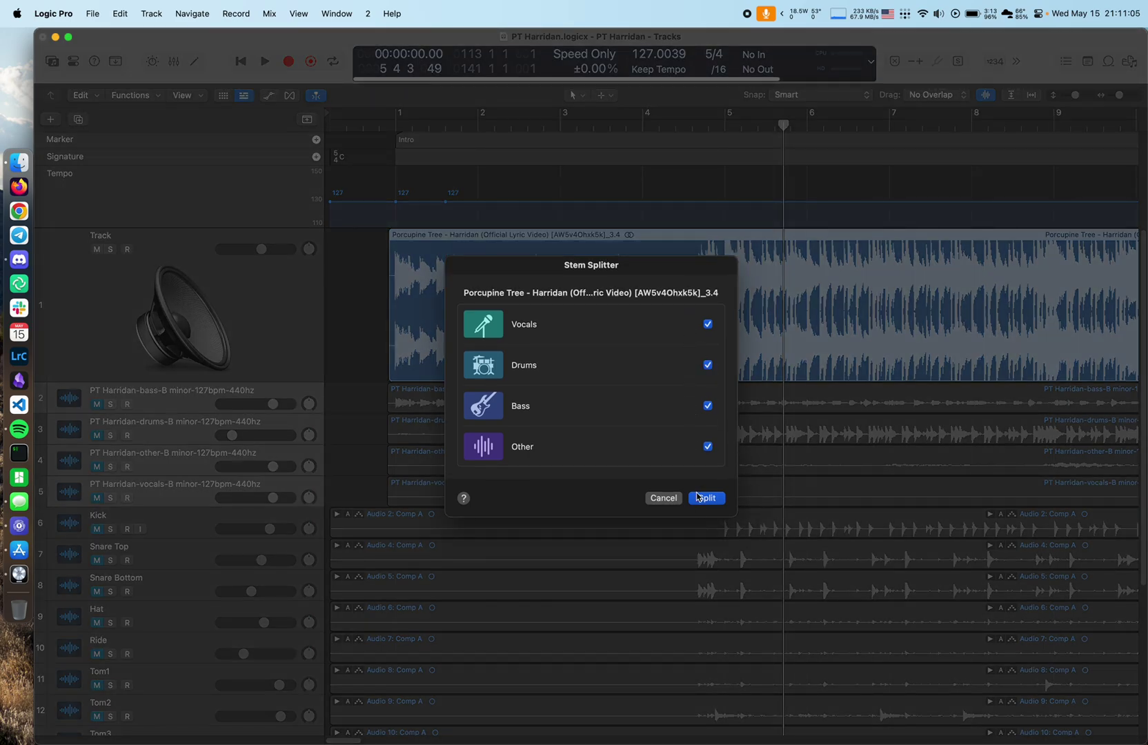
click(706, 498)
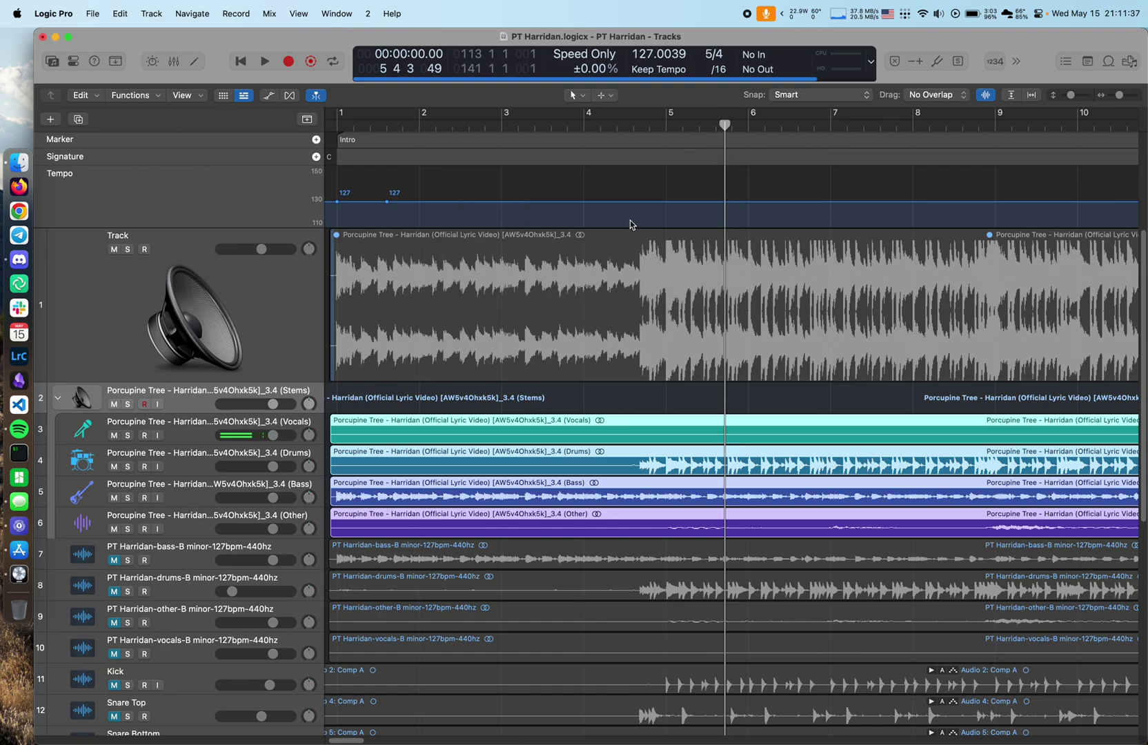
Play the new stems from bar 4, return the playhead to bar 4, and solo Drums
drag(726, 127, 597, 129)
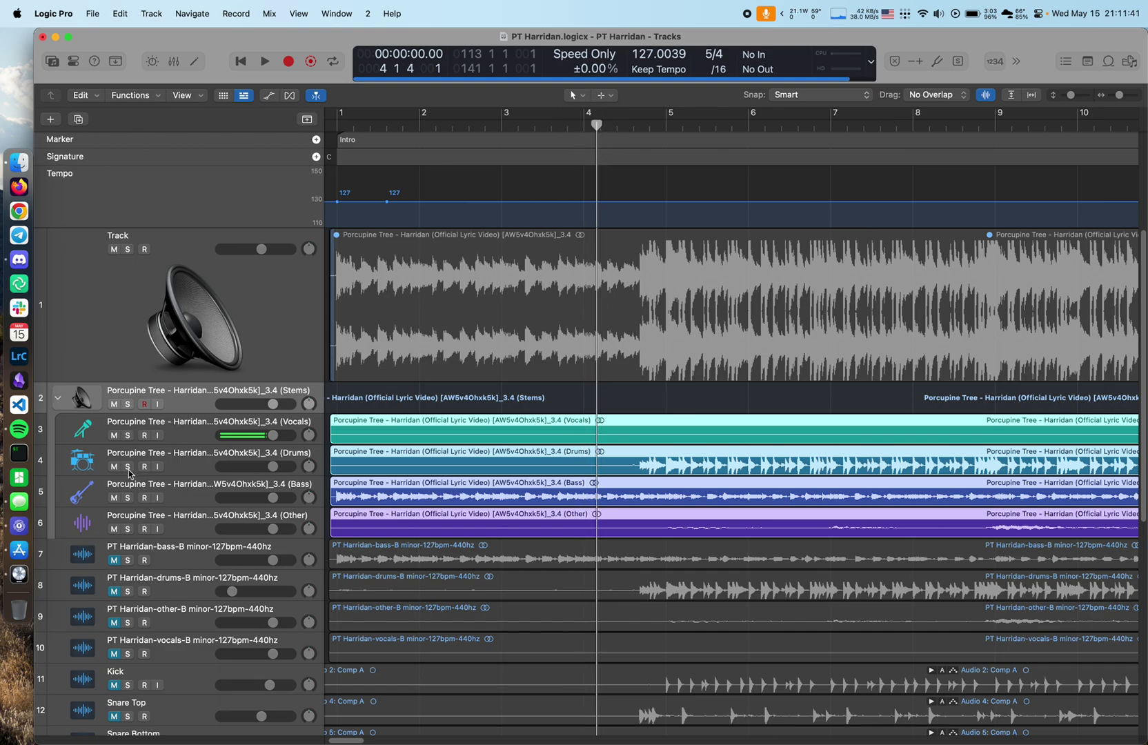
key(space)
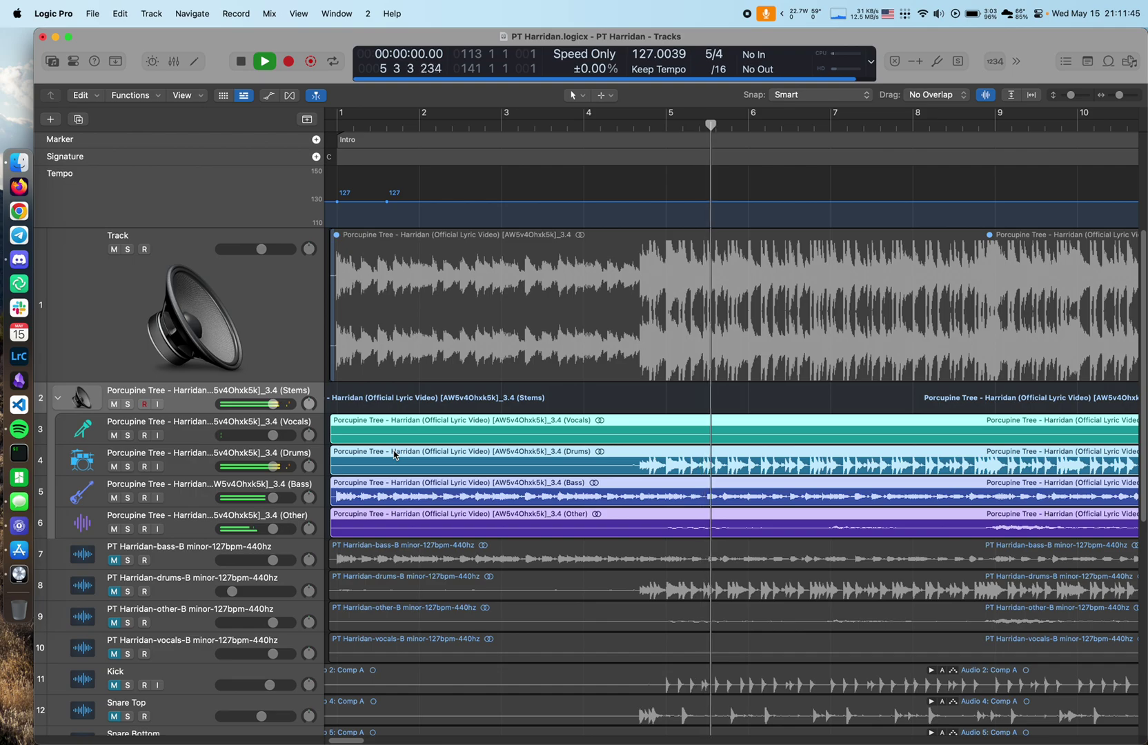
key(space)
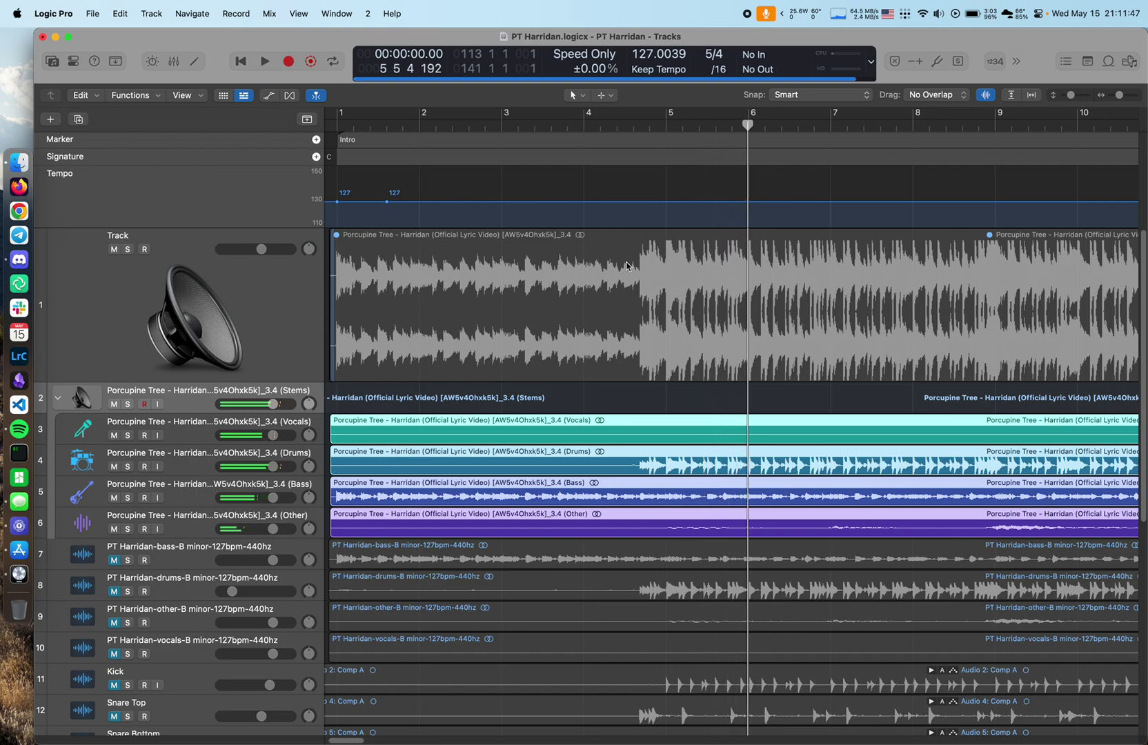
click(585, 126)
click(128, 467)
Play the soloed drums from just past bar 3, then add Bass and Other to the solo
key(space)
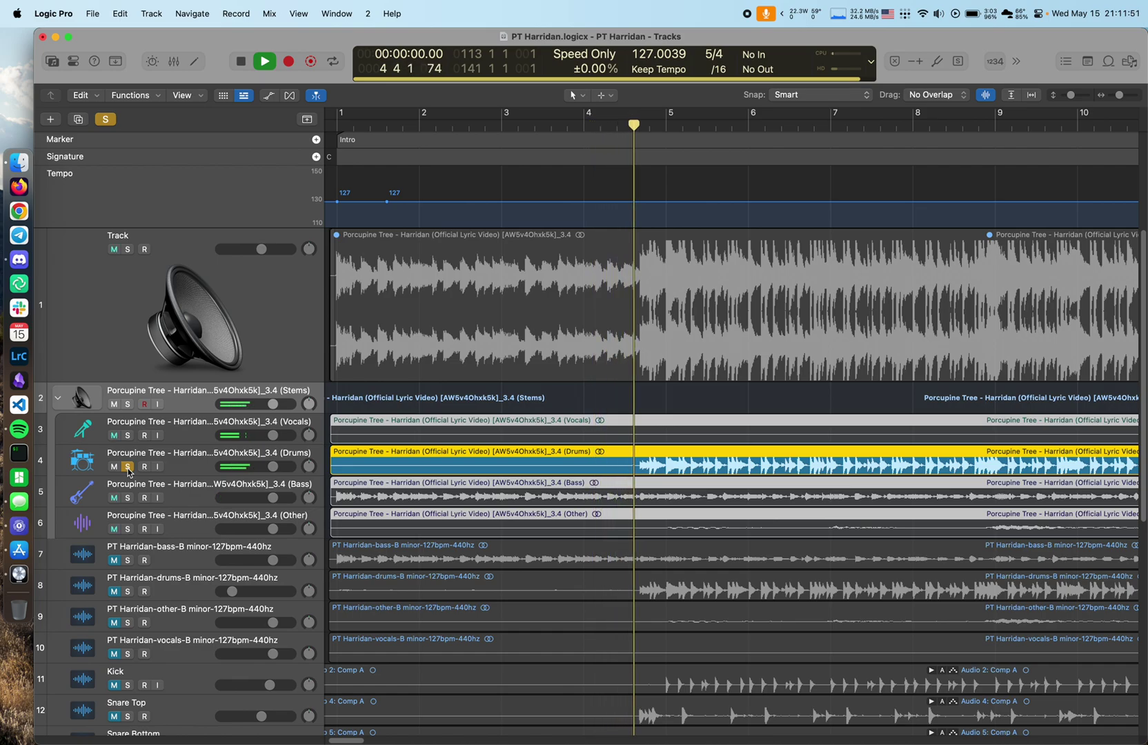
key(space)
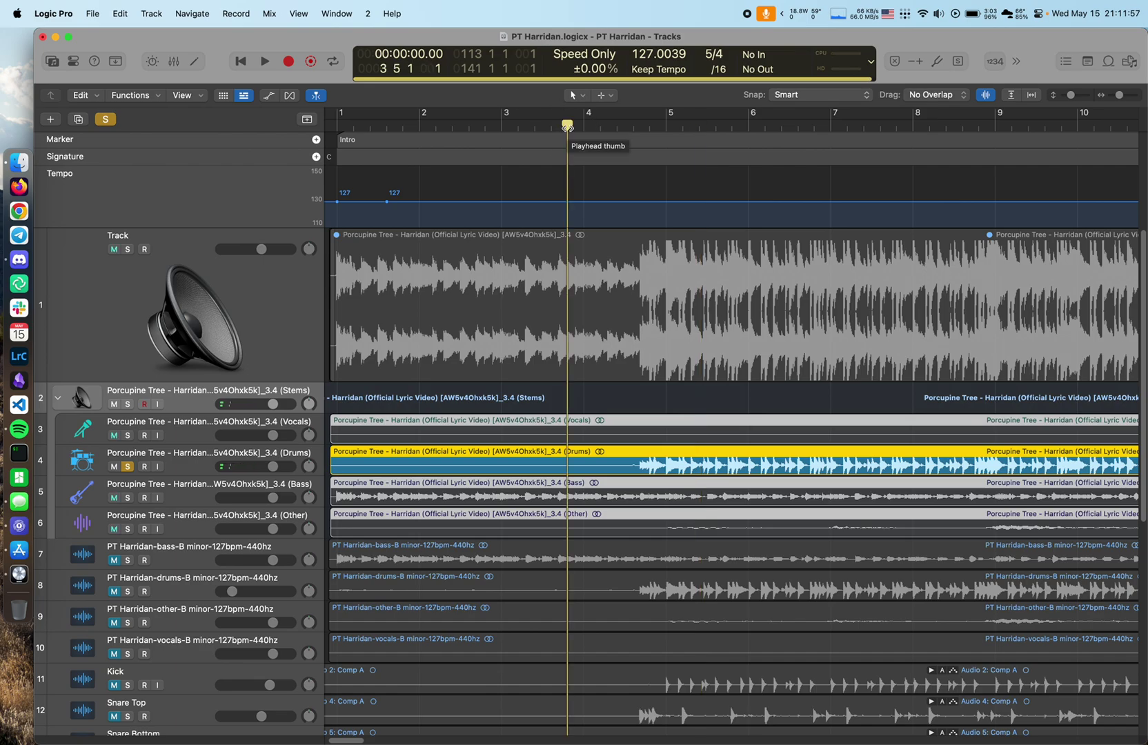
drag(558, 128, 513, 127)
key(space)
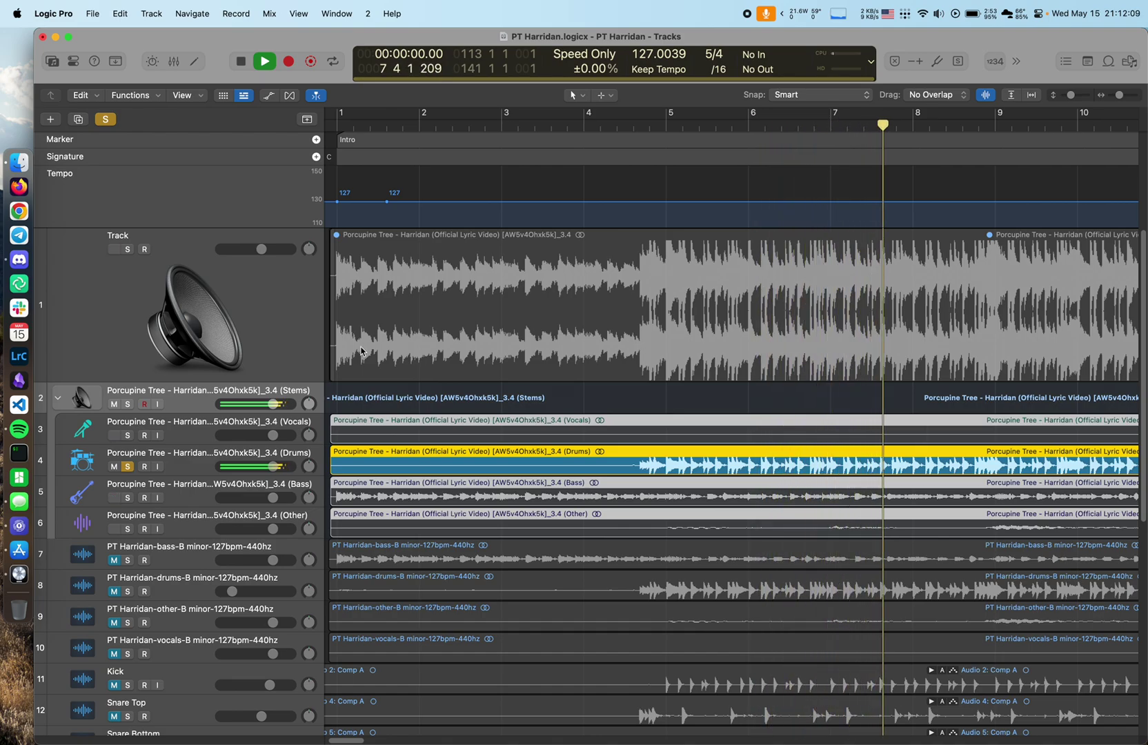
click(128, 500)
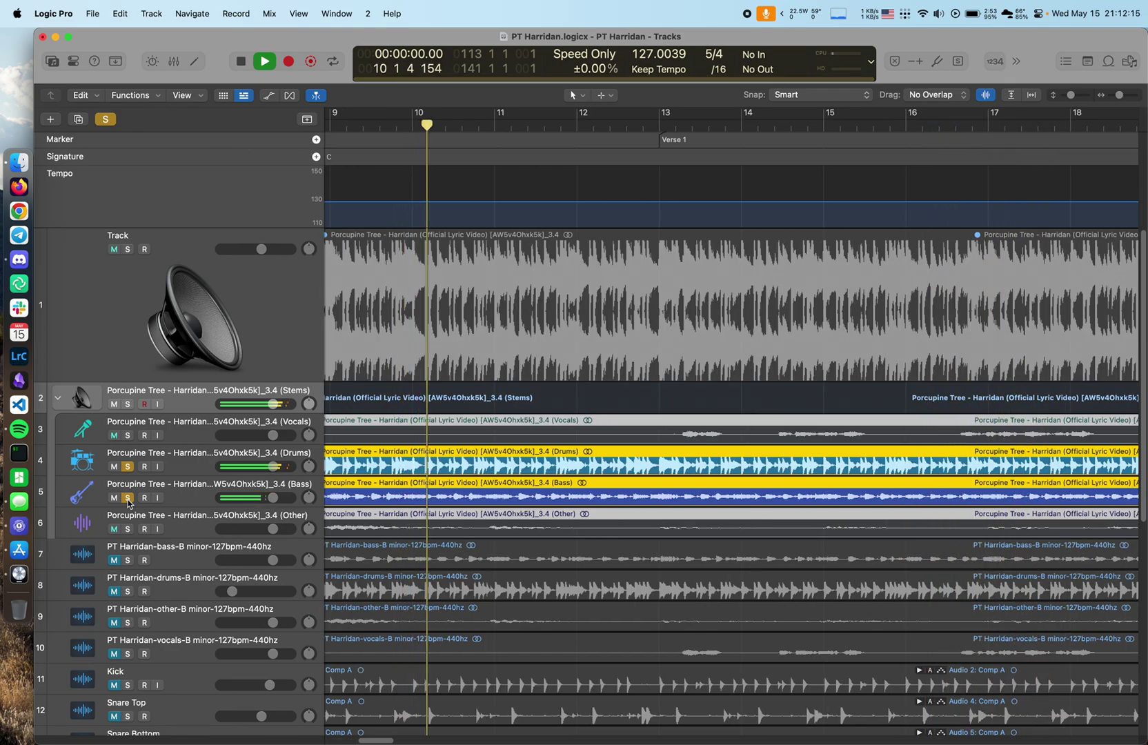
click(127, 530)
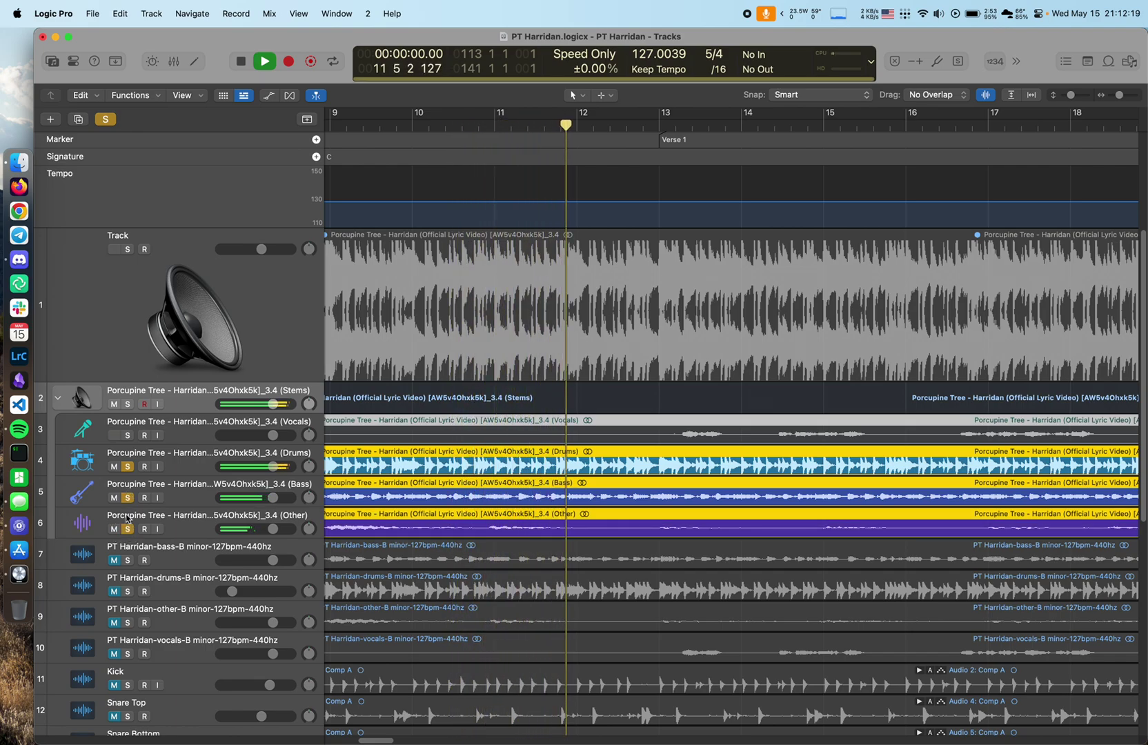
Unsolo Bass and Drums, then solo Bass and Vocals alongside Other
click(127, 498)
click(127, 467)
scroll(553, 531, right, 5)
scroll(552, 530, right, 3)
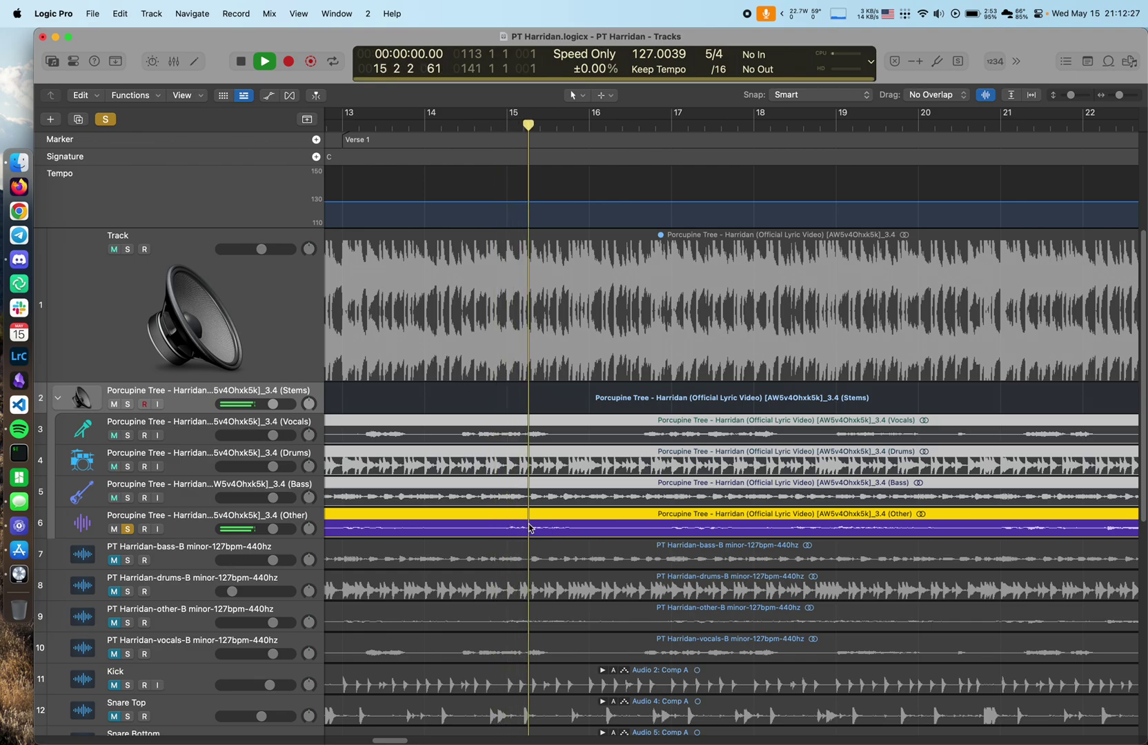
click(127, 497)
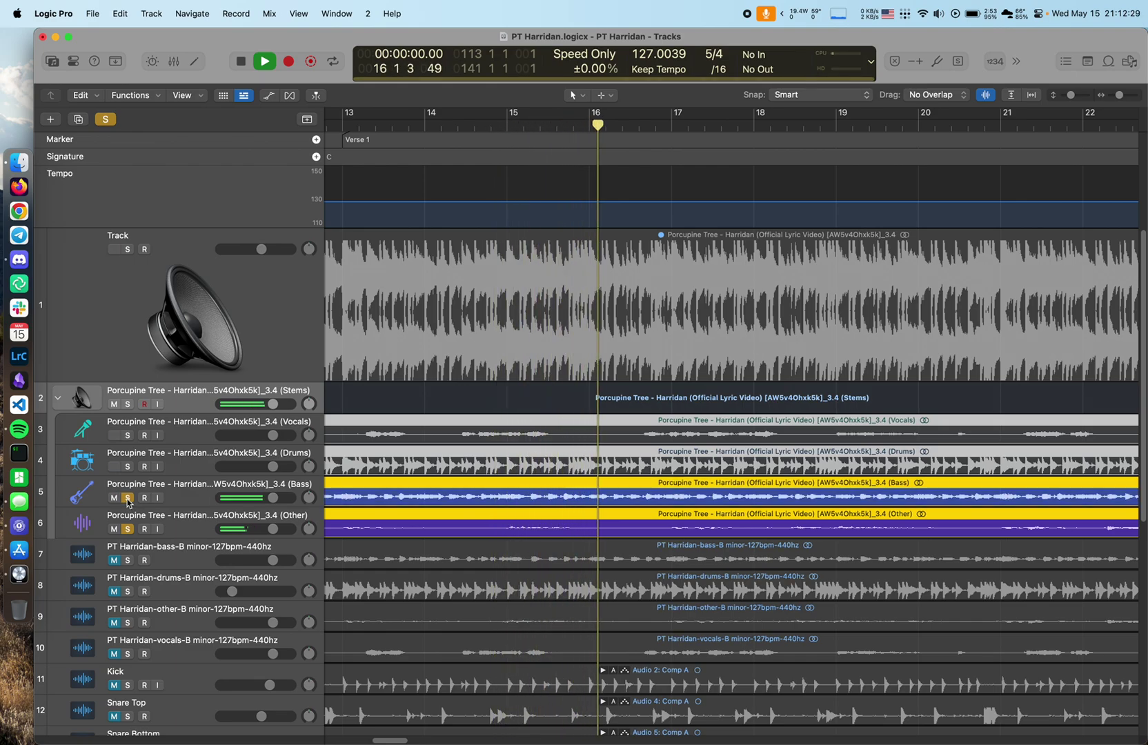
scroll(525, 511, right, 3)
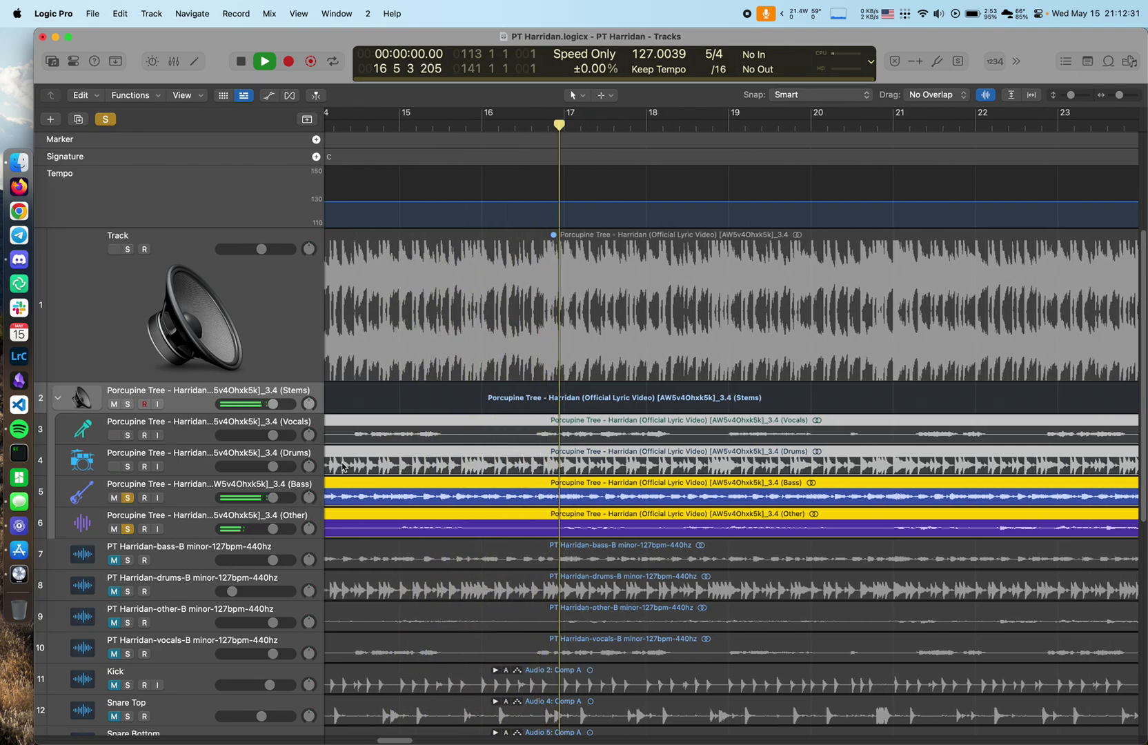
click(128, 436)
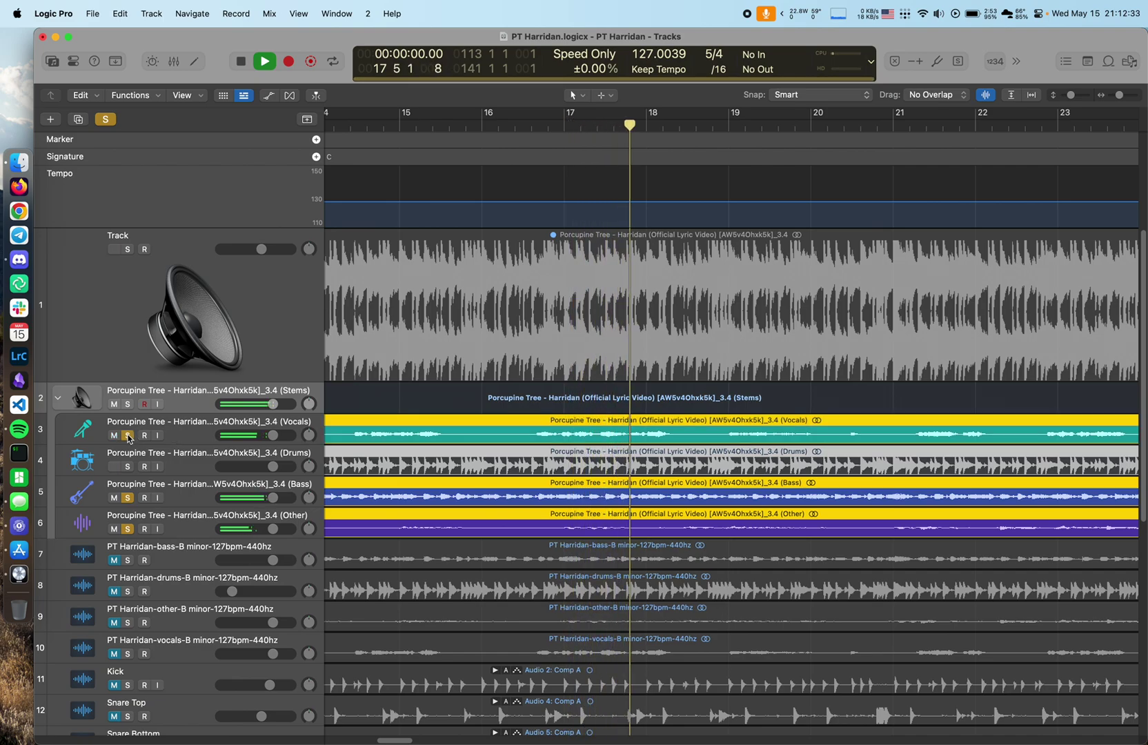
Unsolo Bass and Other to hear Vocals alone, then clear the Vocals solo
click(127, 498)
click(127, 529)
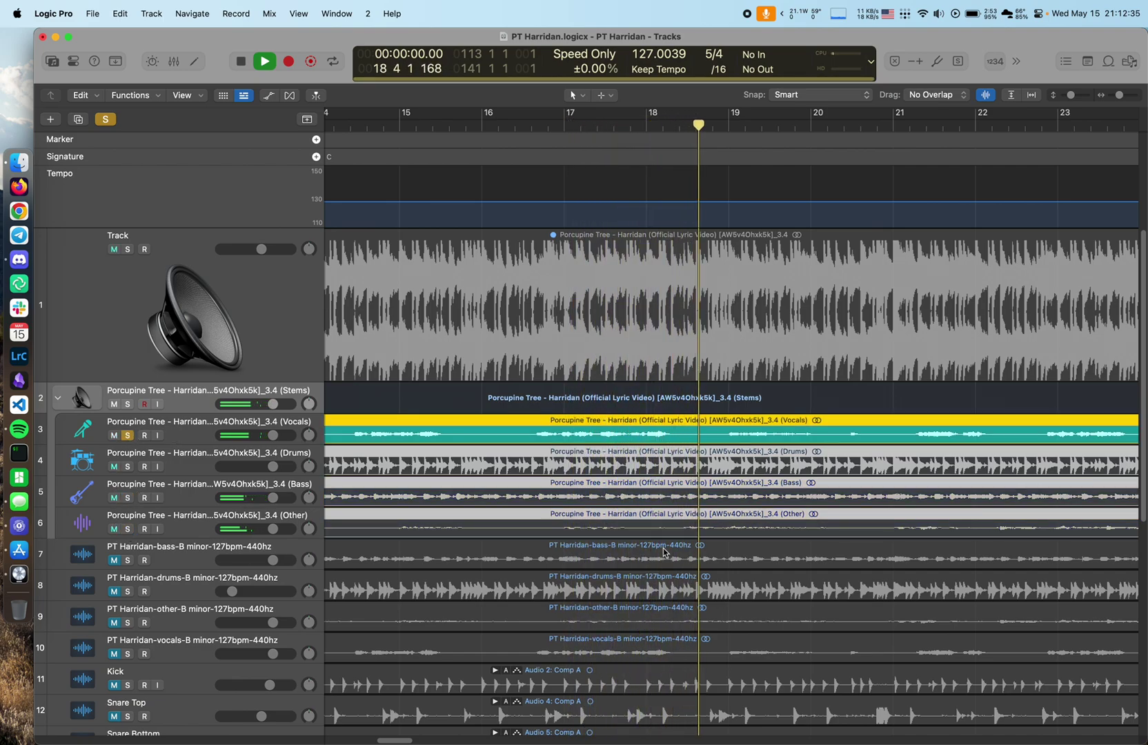
scroll(724, 505, right, 6)
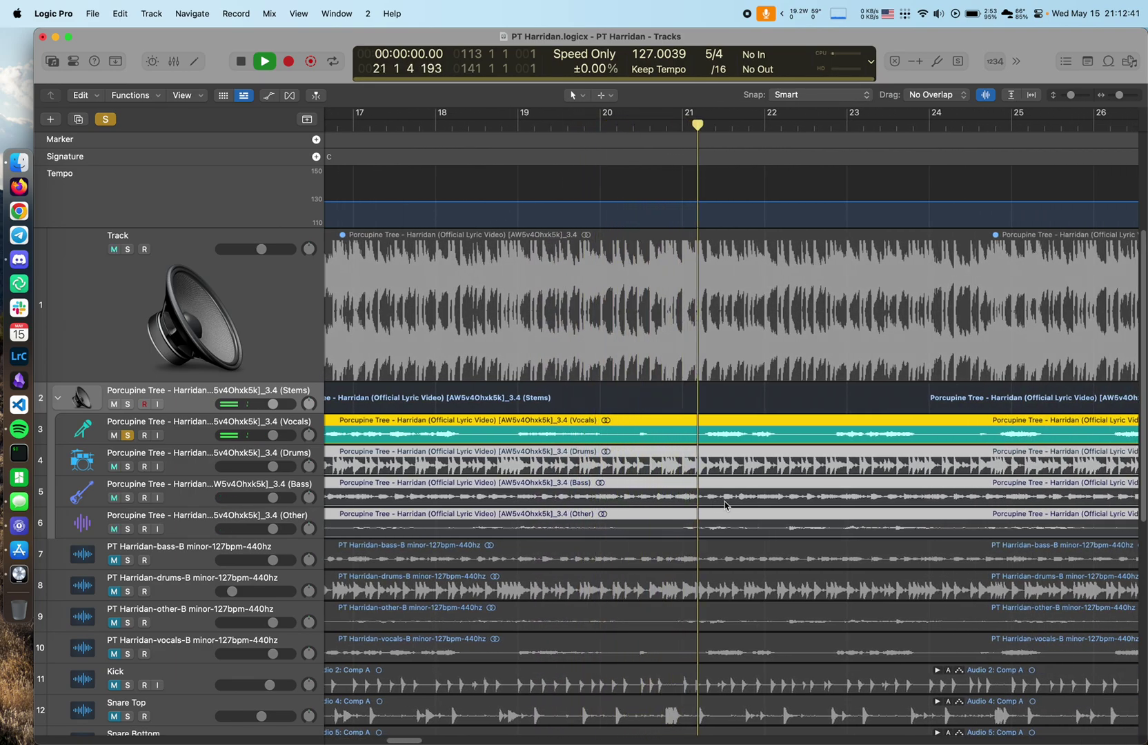
scroll(725, 506, right, 5)
scroll(725, 506, right, 4)
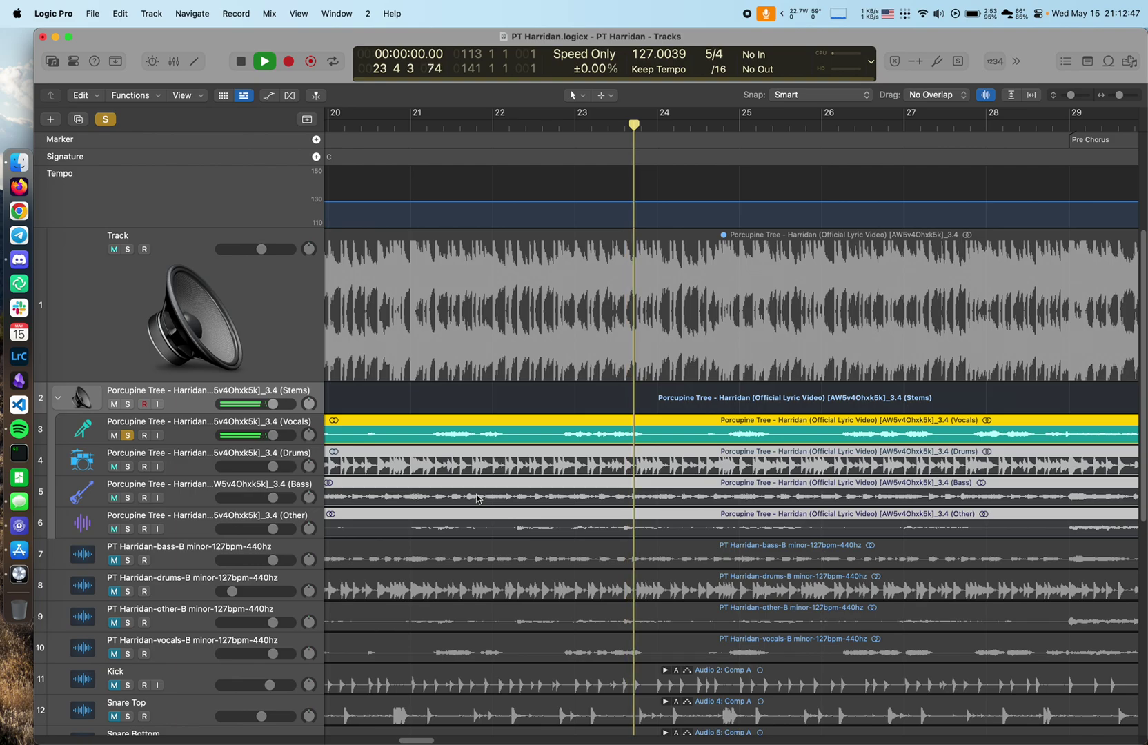
click(128, 435)
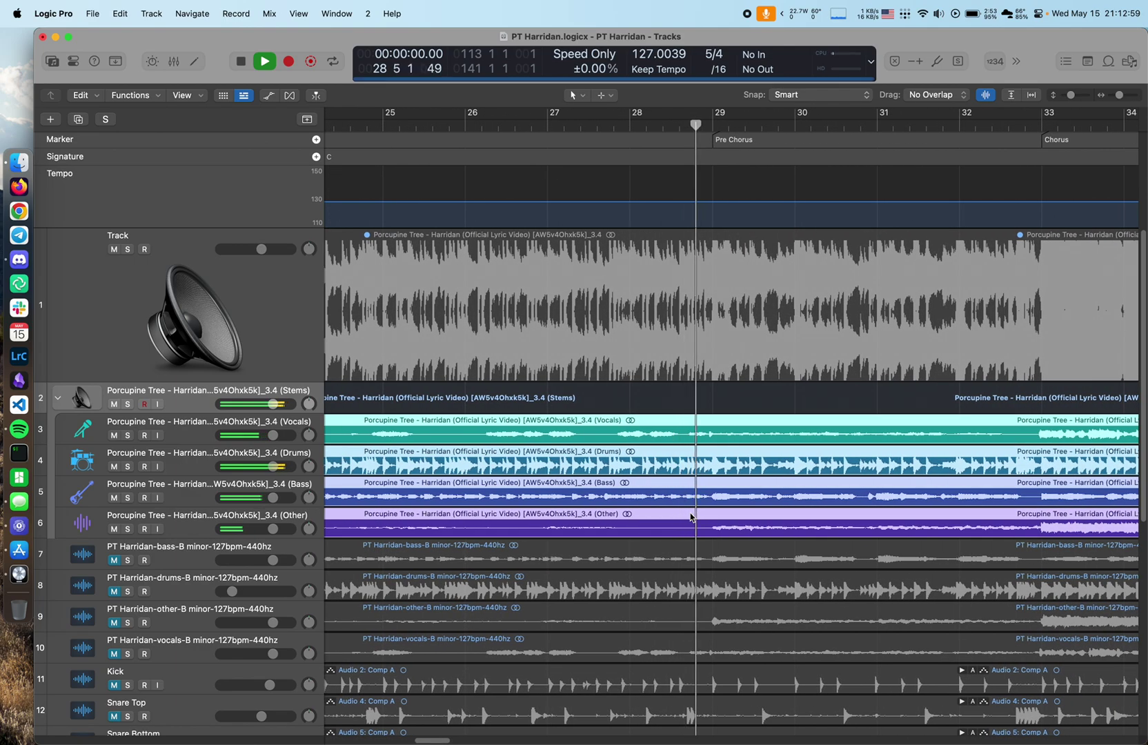
Solo the Drums stem track while the song plays through the Chorus
click(595, 473)
key(ctrl+s)
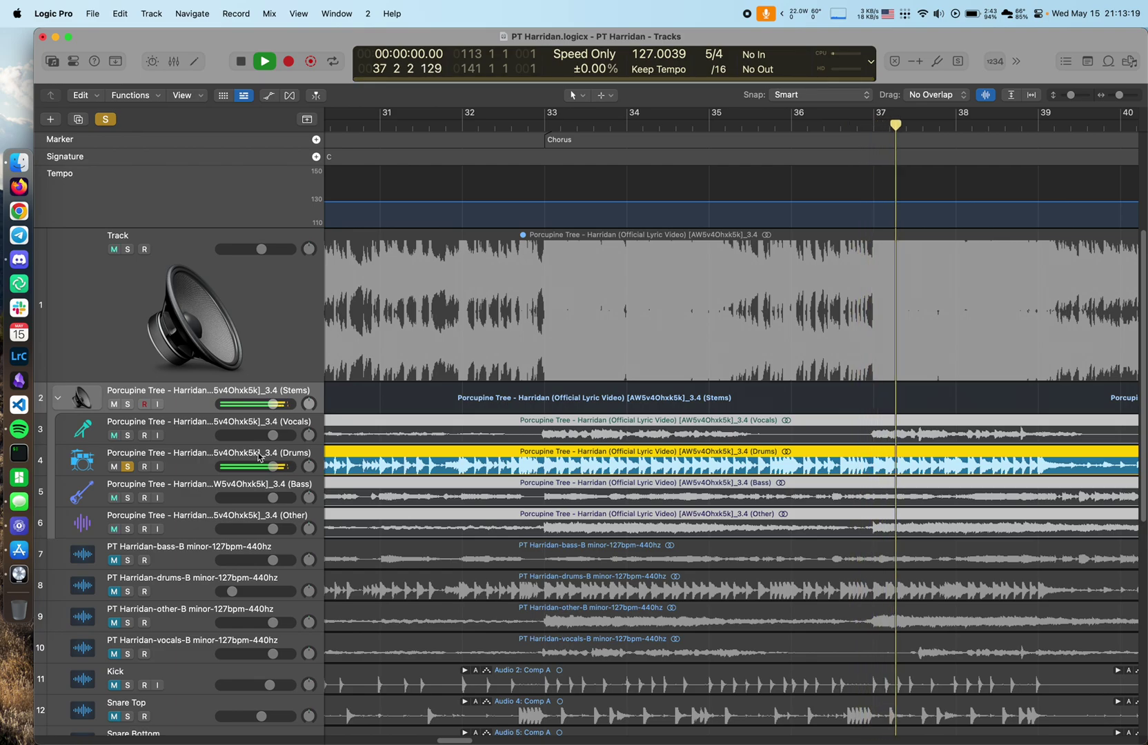
Toggle the Drums solo off, on, and off again to compare against the full mix
click(125, 467)
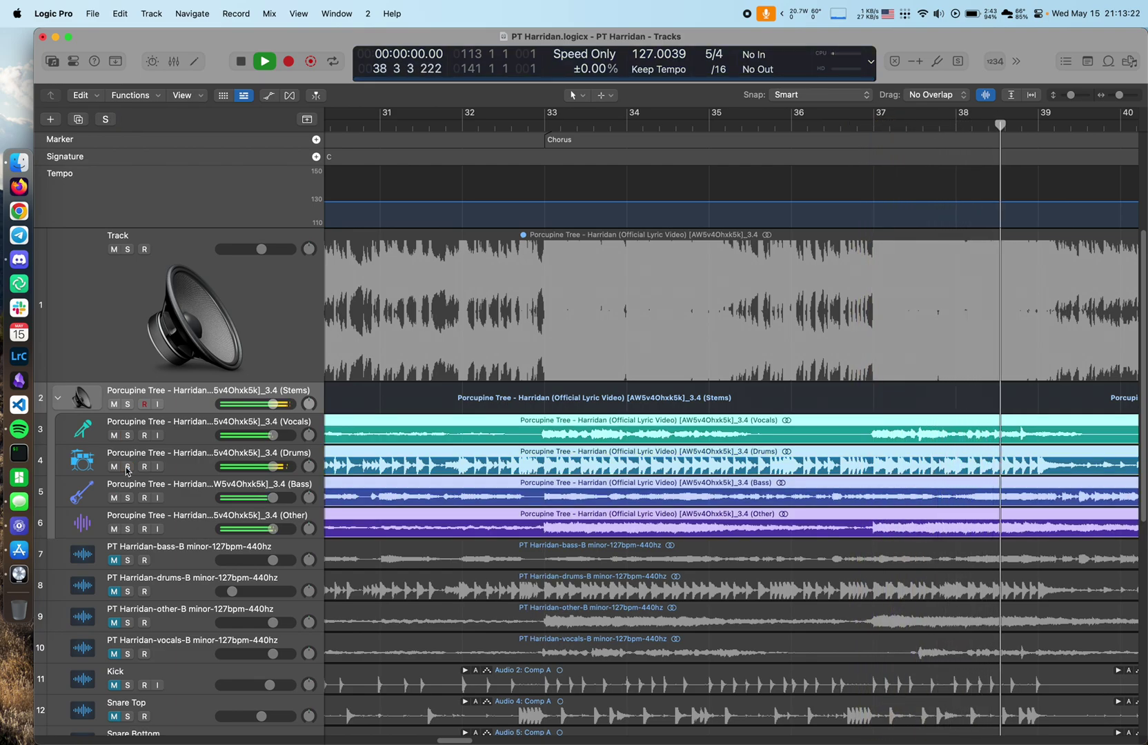
click(128, 467)
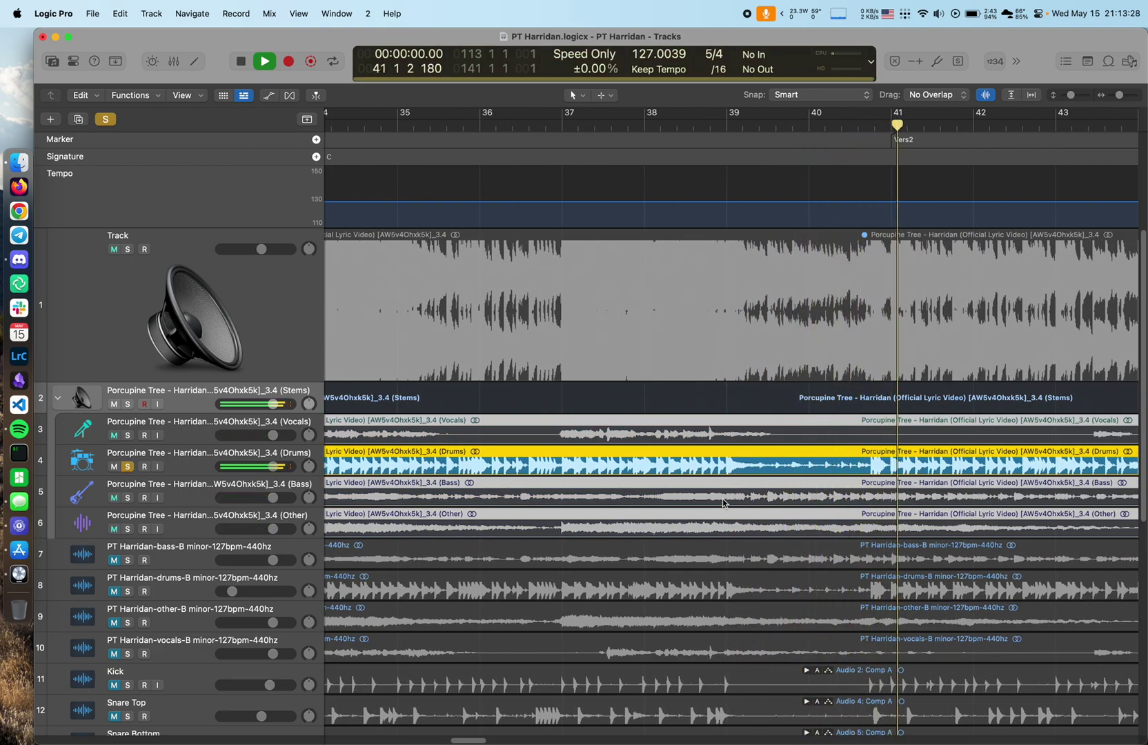
click(127, 467)
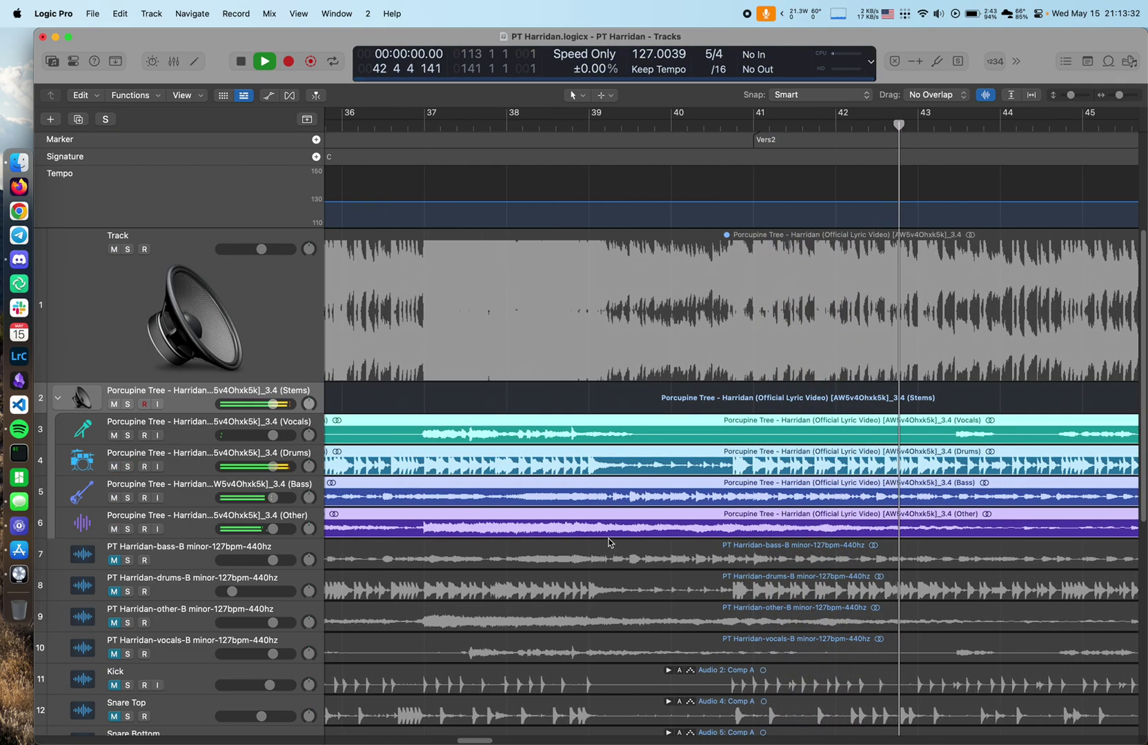
Stop playback at bar 43 in Vers2 and scroll the tracks area right
key(space)
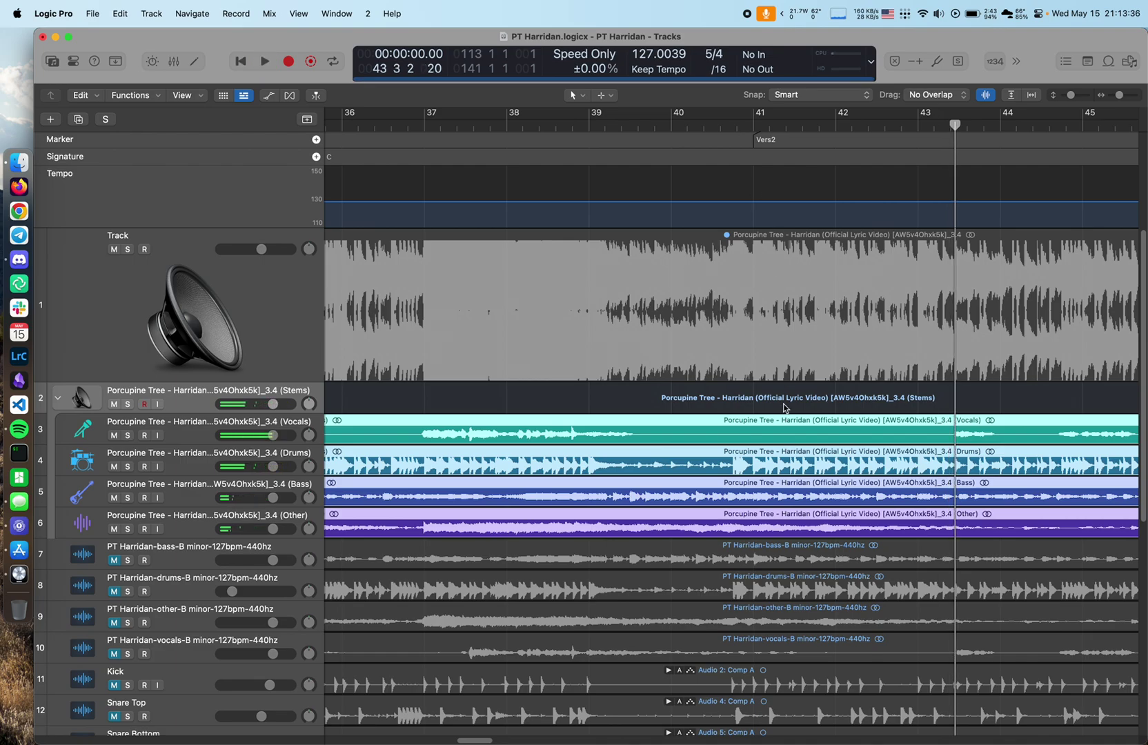
scroll(740, 339, right, 5)
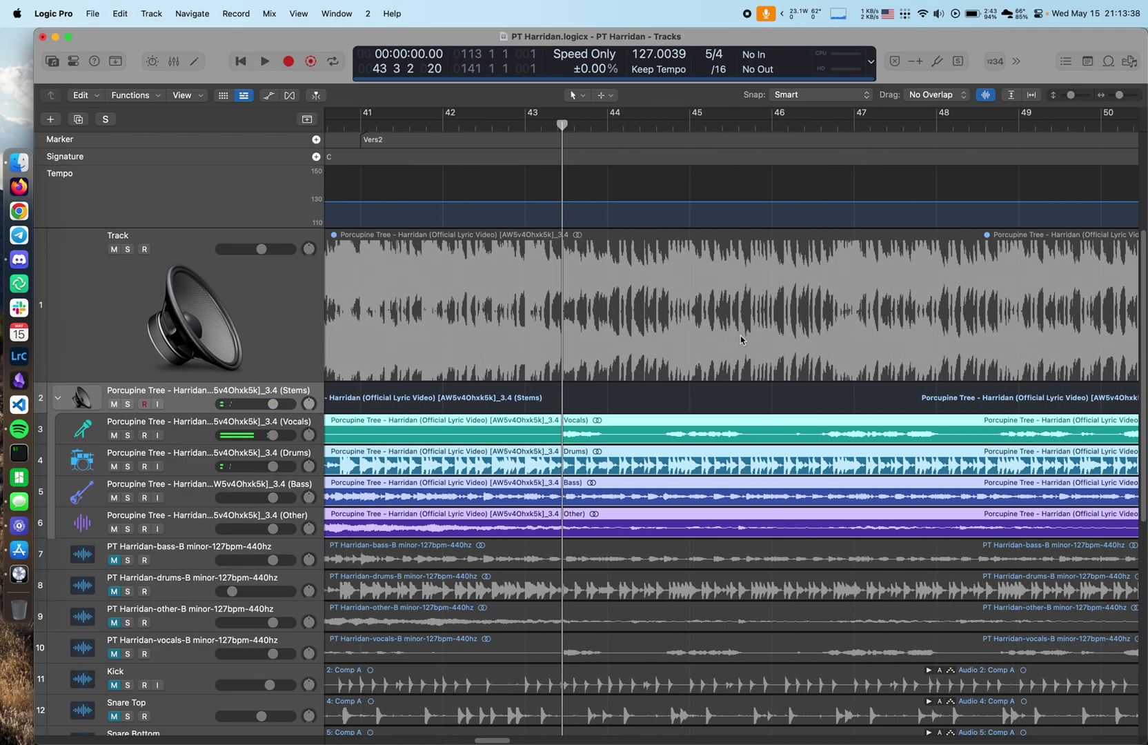